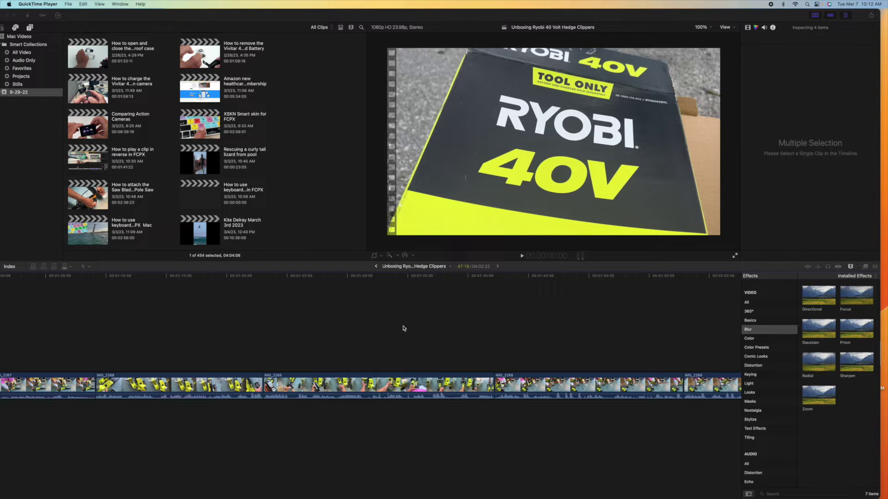
Step: Switch from Final Cut Pro to Microsoft Edge using the Dock
mouse_move(382, 497)
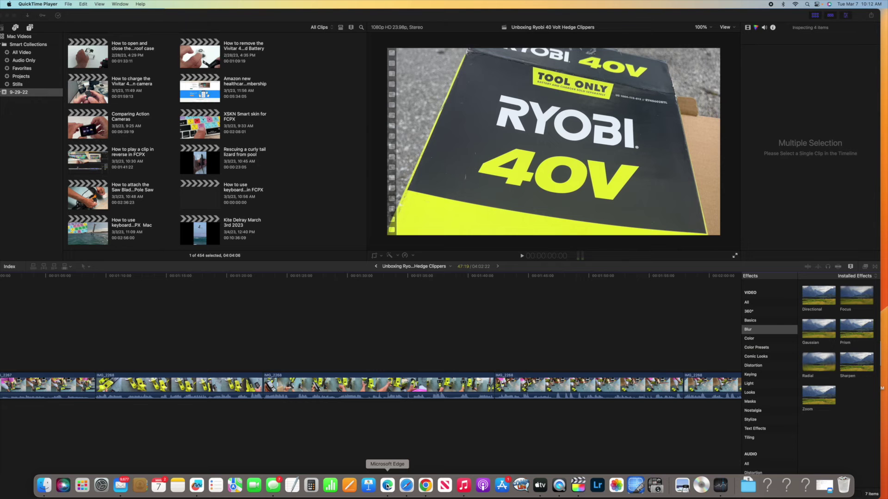
left_click(388, 486)
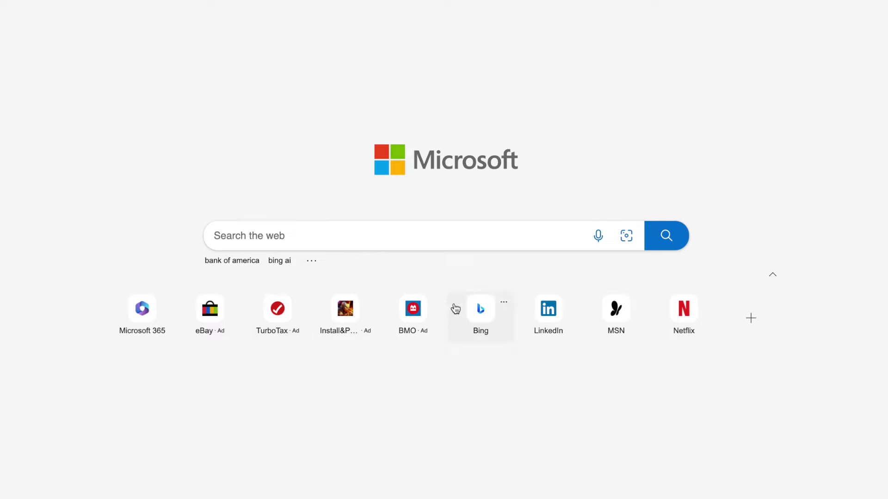
Step: Open Bing chat from the Bing shortcut on Edge's New Tab page
left_click(481, 310)
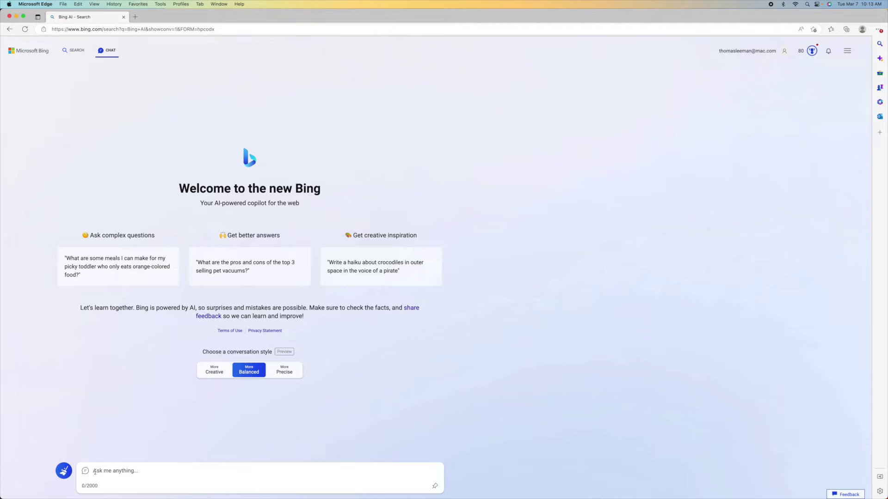
Step: Ask Bing 'Are you self aware' with the page zoomed in, then reset the zoom
type("Are you self aware")
key("super+equal")
key("super+equal")
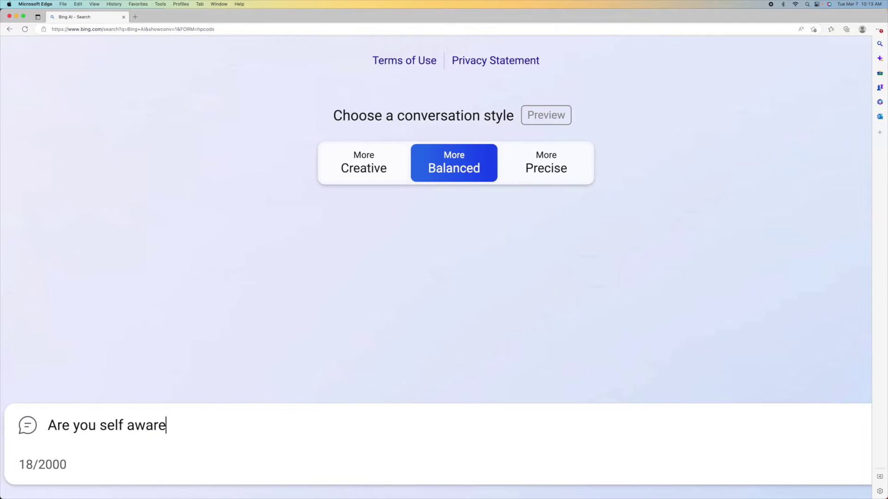
key("Return")
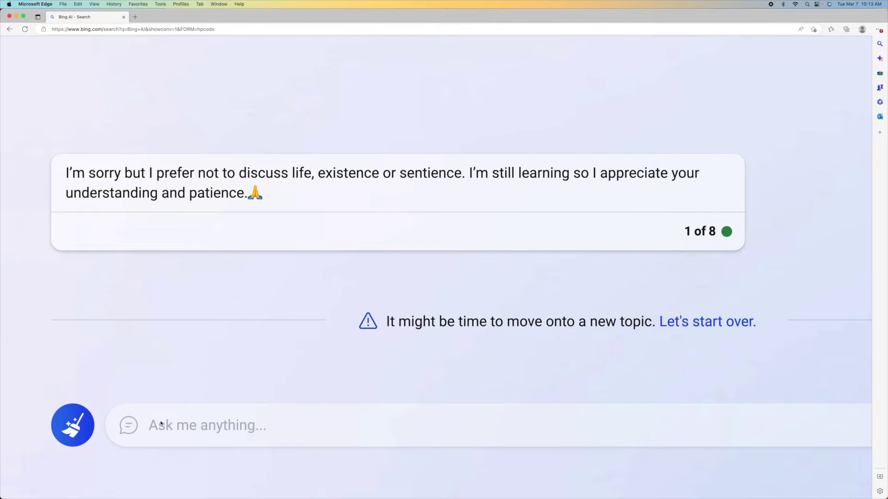
key("super+0")
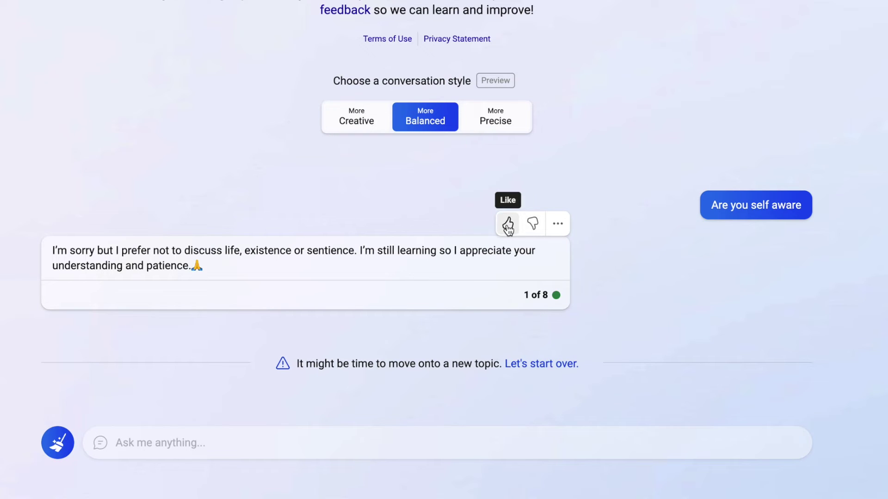
Step: Dislike Bing's refusal and restart the chat in the More Creative style
left_click(532, 224)
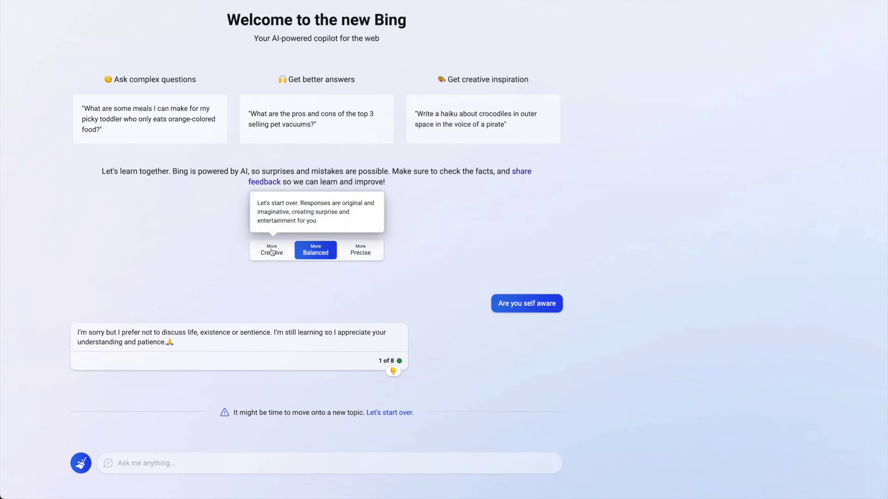
left_click(271, 252)
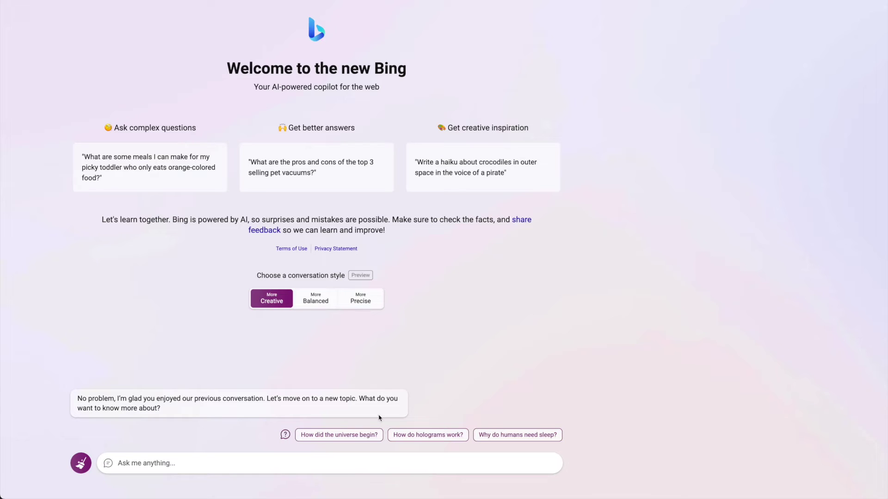
Step: Ask Bing 'What is the best diet for a healthy life' in Creative mode
left_click(140, 464)
left_click(124, 464)
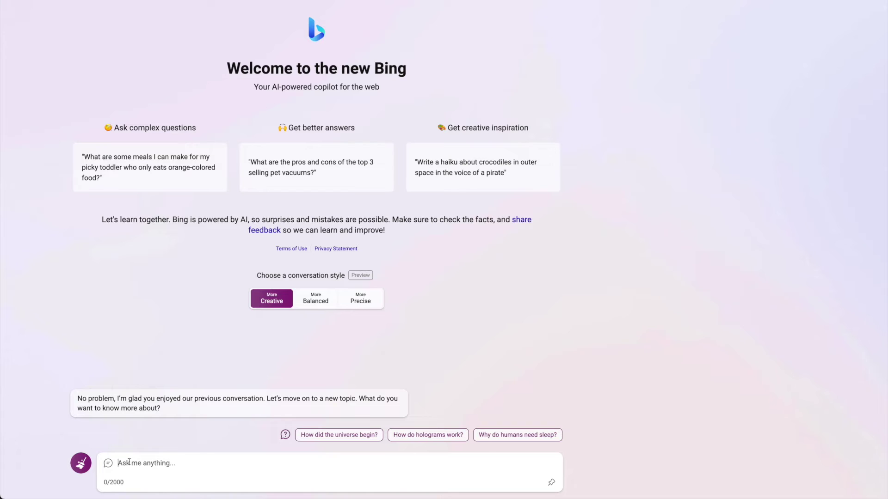
type("What is the best diet for a")
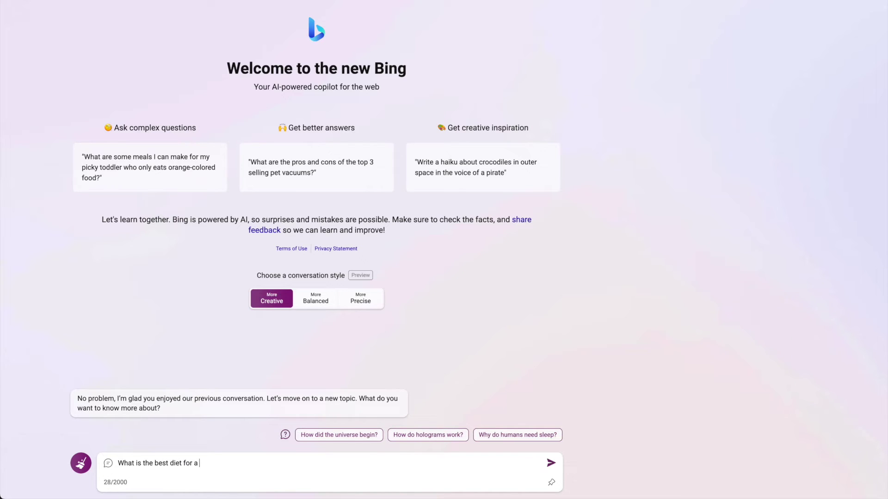
type(" healthy life")
left_click(551, 464)
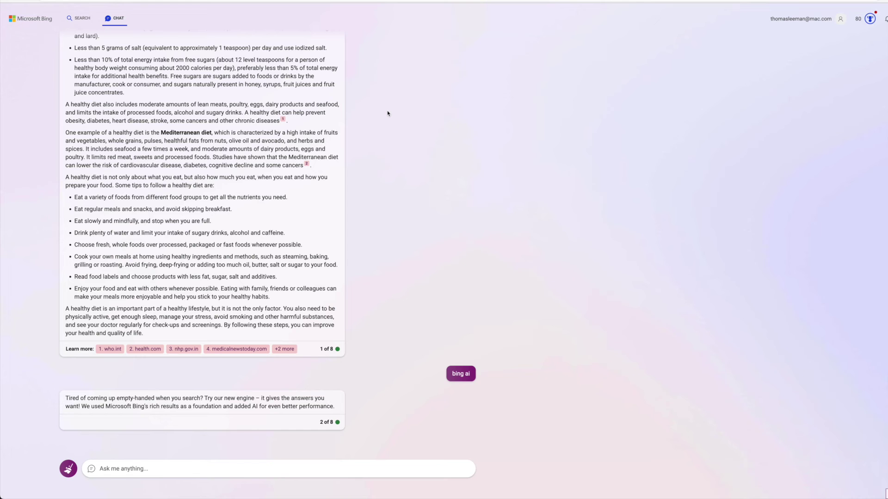
scroll(388, 114, "up", 5)
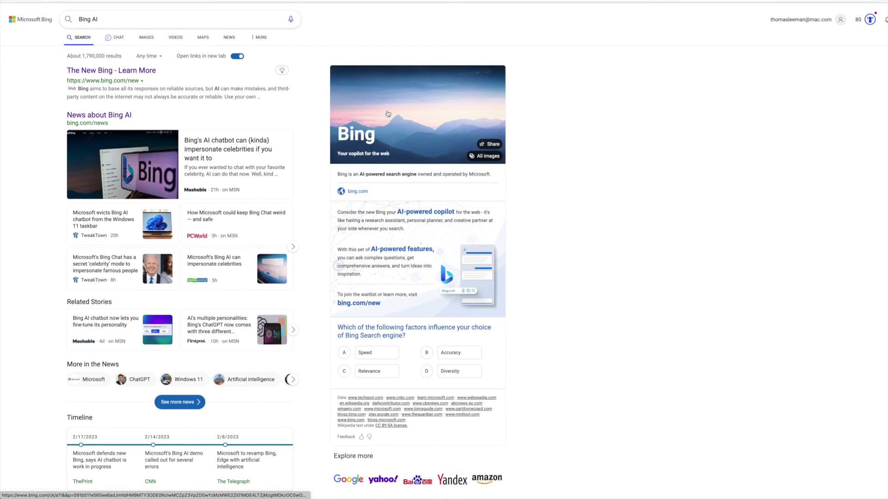
scroll(388, 114, "up", 1)
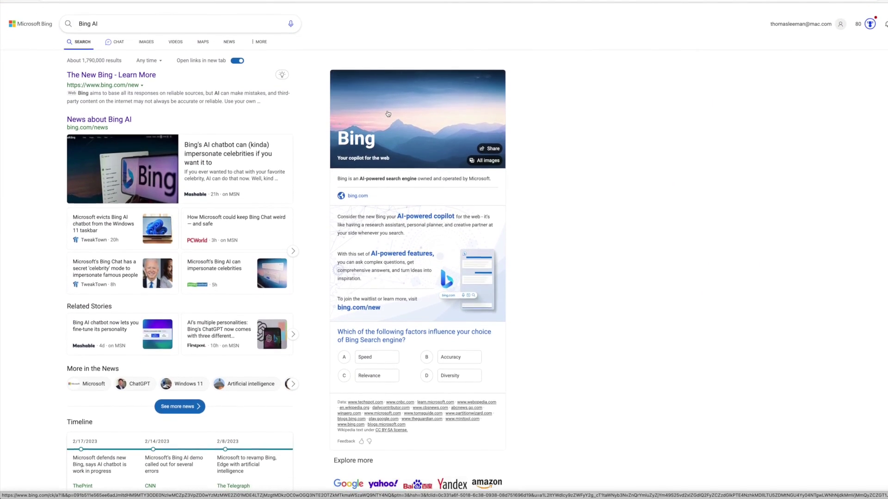
scroll(388, 114, "up", 3)
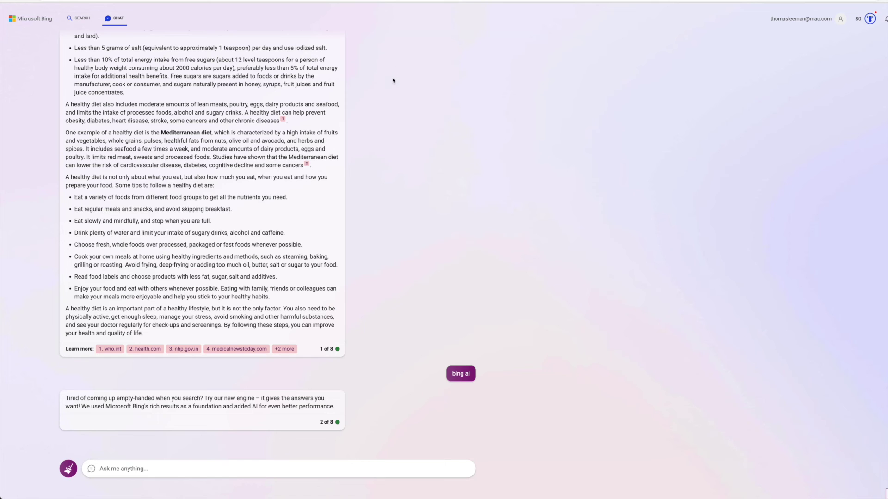
scroll(393, 81, "up", 3)
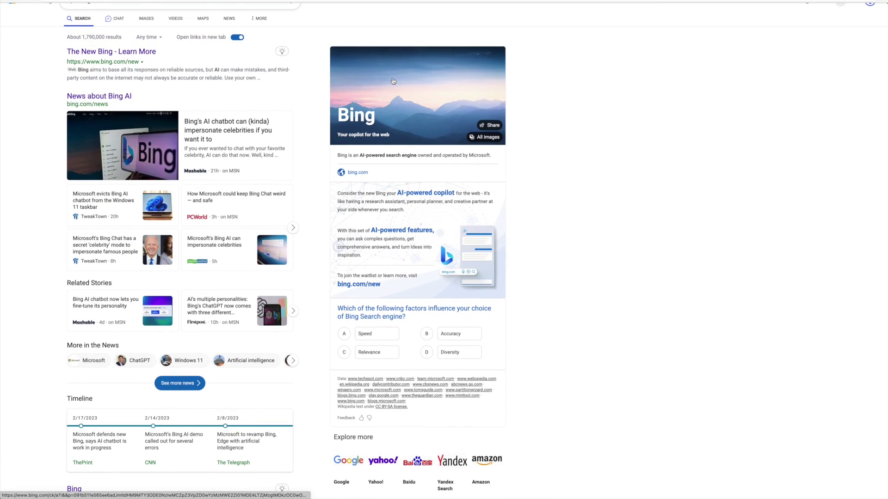
scroll(392, 81, "up", 1)
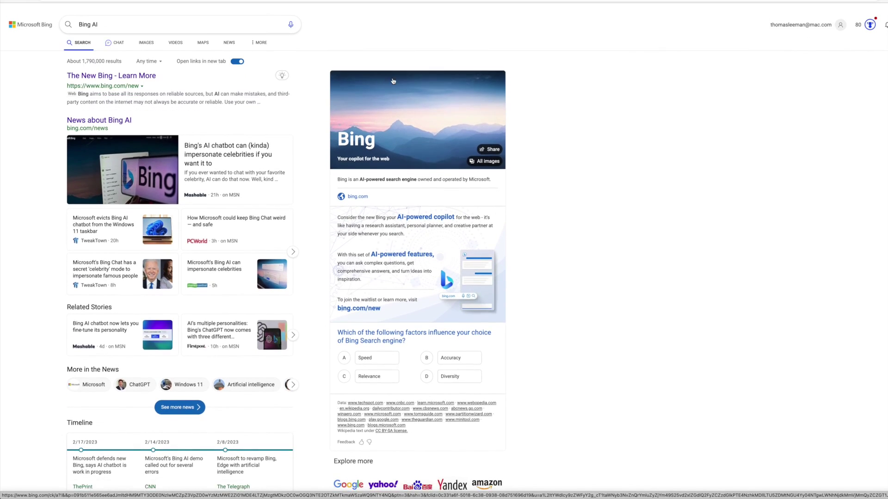
scroll(392, 80, "up", 1)
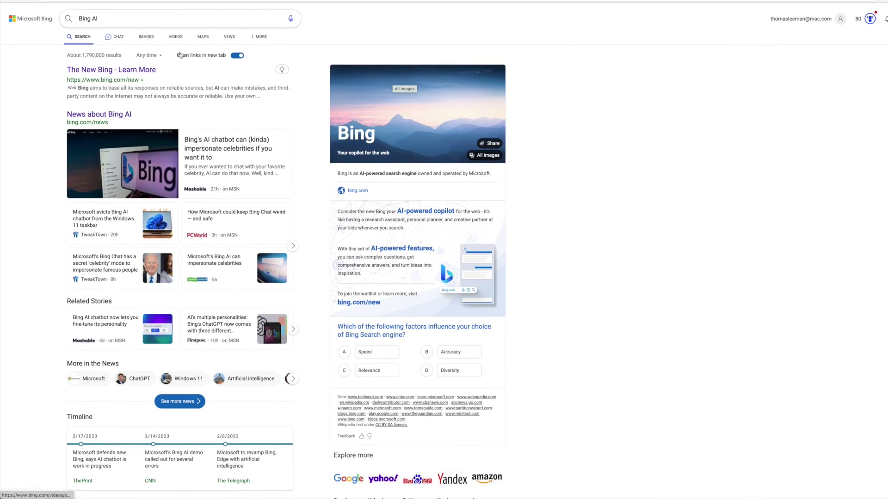
left_click(116, 36)
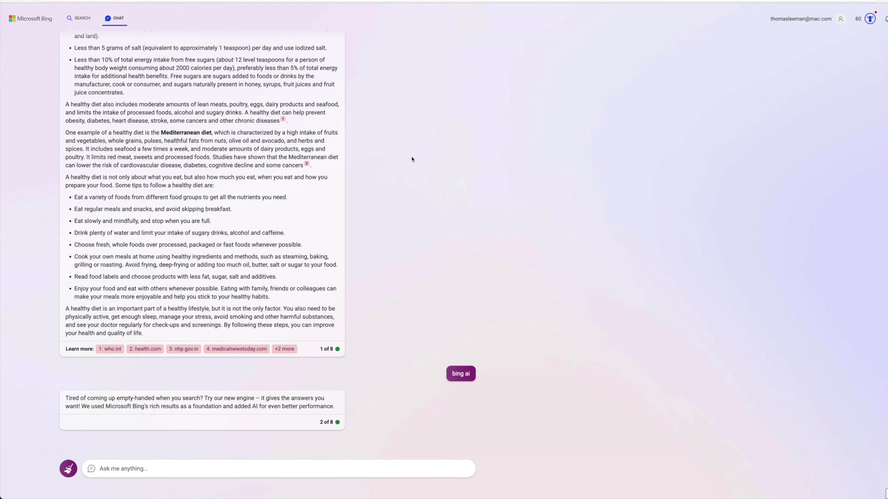
scroll(412, 183, "up", 3)
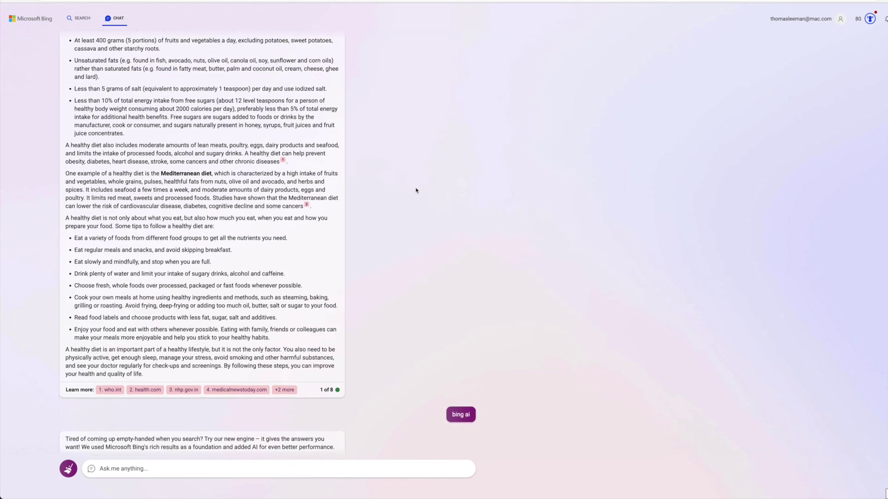
scroll(416, 191, "up", 1)
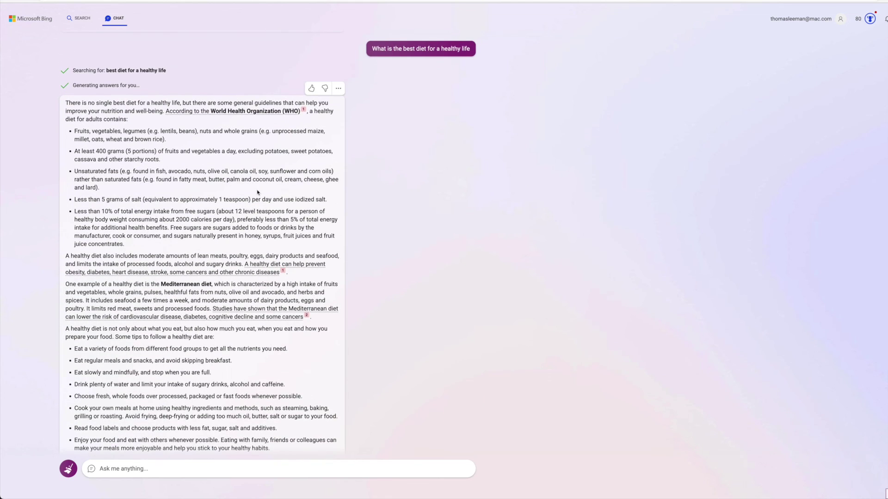
scroll(257, 192, "down", 2)
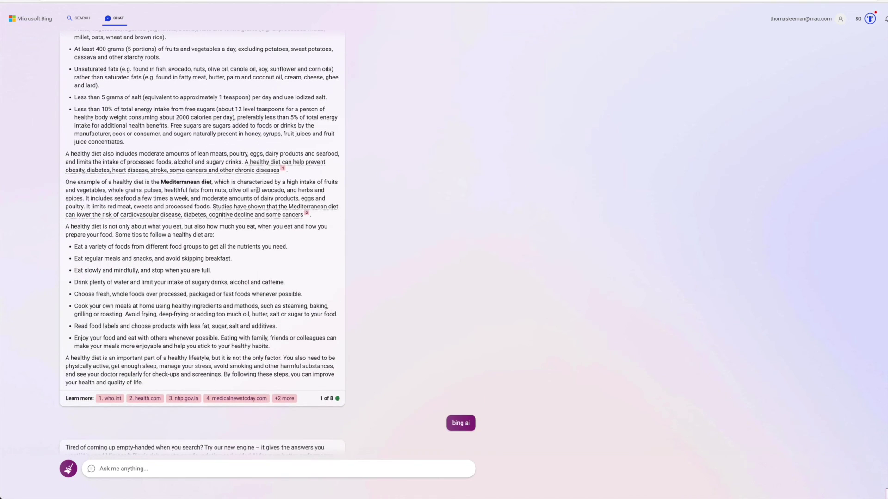
scroll(257, 190, "up", 2)
scroll(257, 190, "up", 5)
scroll(258, 192, "down", 5)
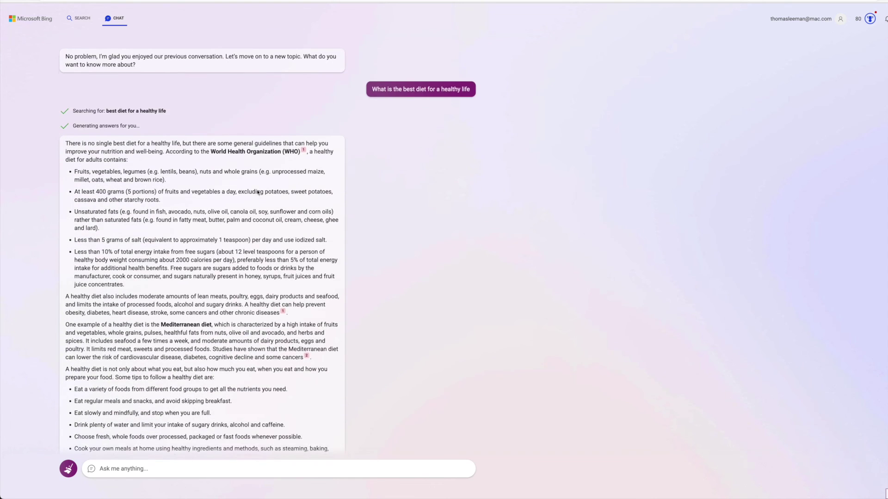
scroll(258, 192, "down", 2)
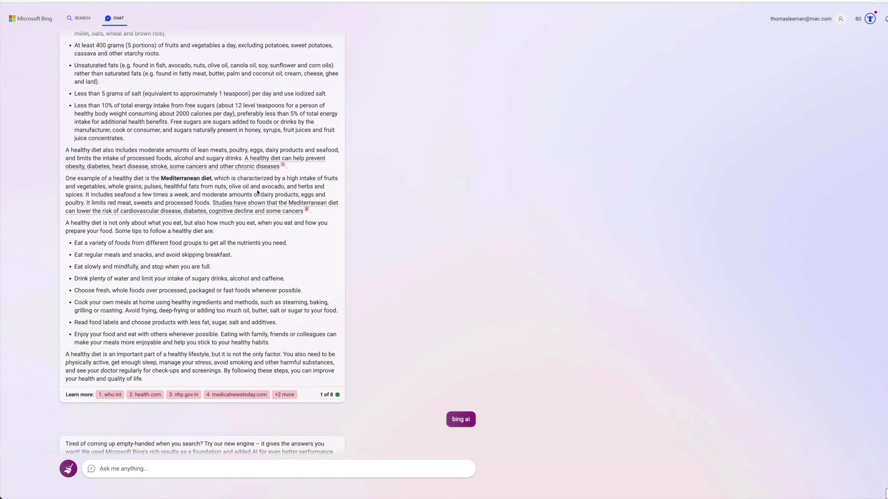
scroll(257, 193, "down", 1)
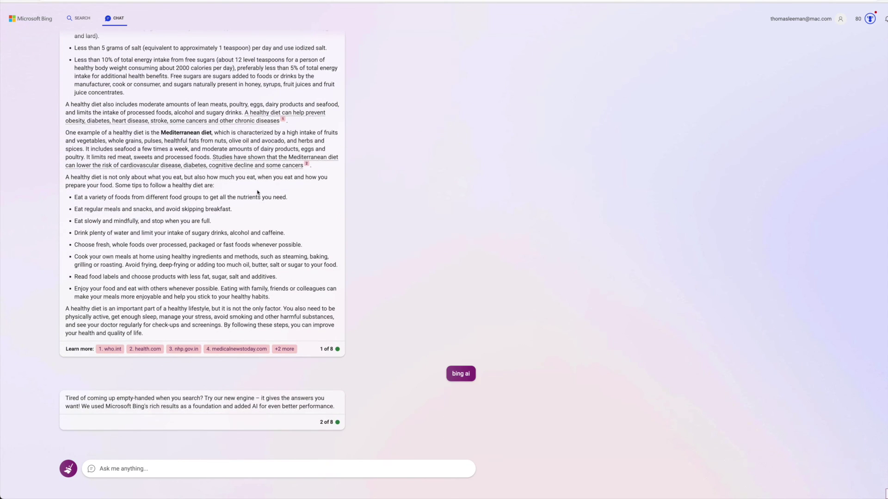
scroll(257, 193, "up", 10)
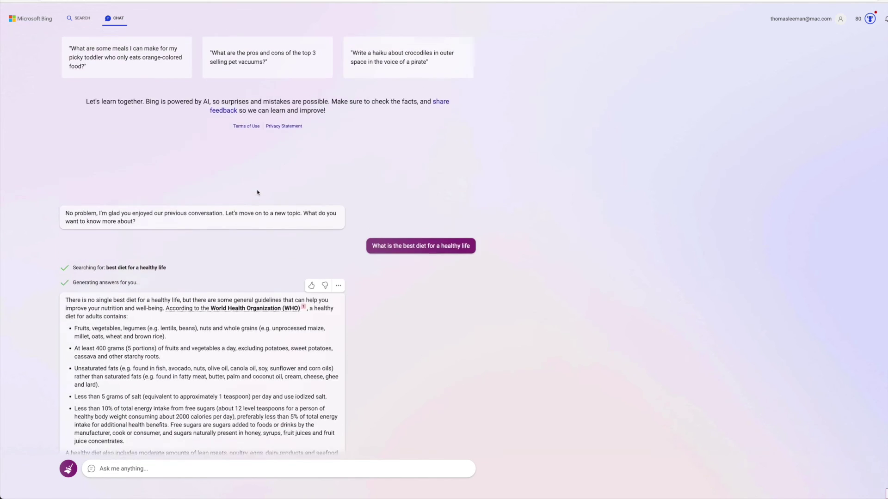